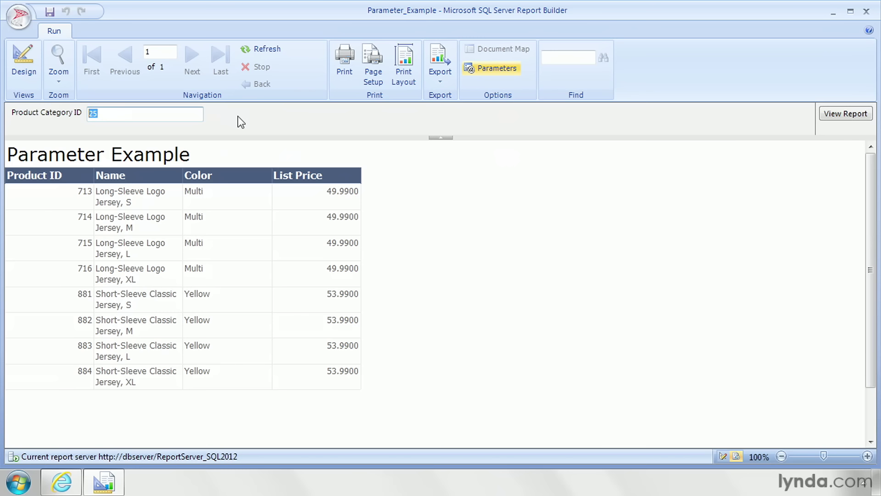
Step: Switch the report from preview back to design view
click(26, 65)
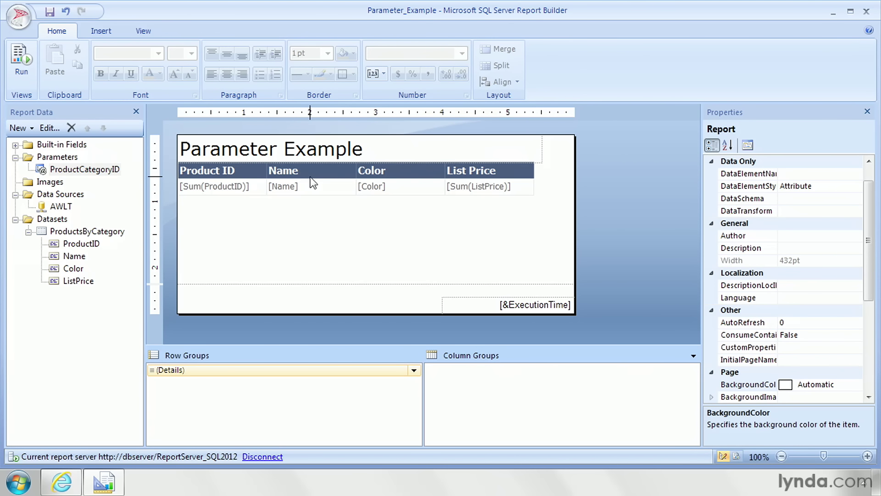
right_click(57, 156)
click(92, 167)
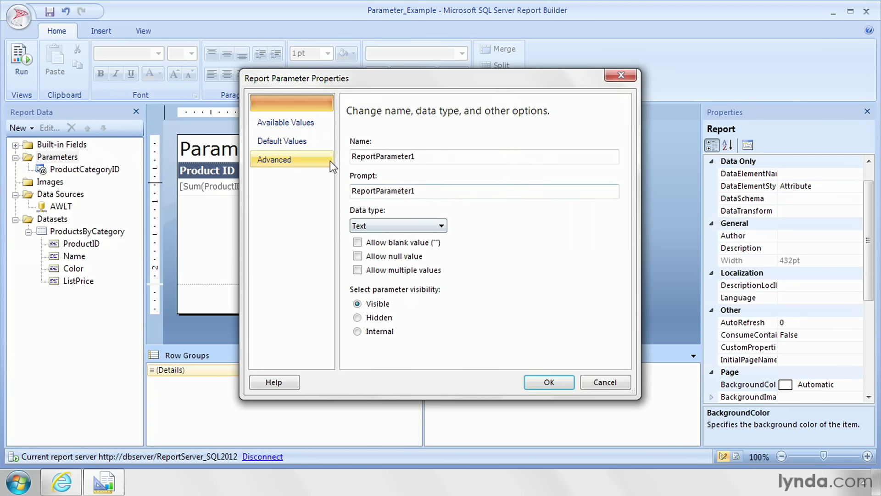
click(606, 388)
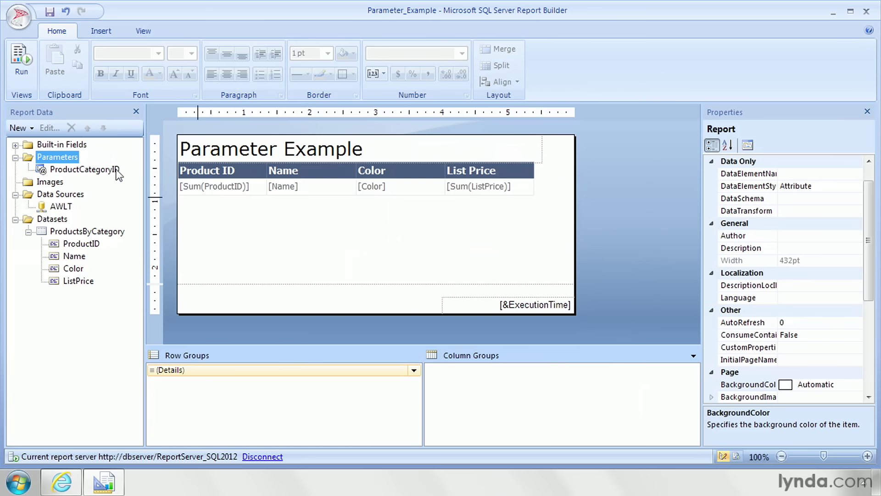
Step: Examine the ProductCategoryID parameter's data type choices and available-values options, leaving its properties unsaved
click(89, 173)
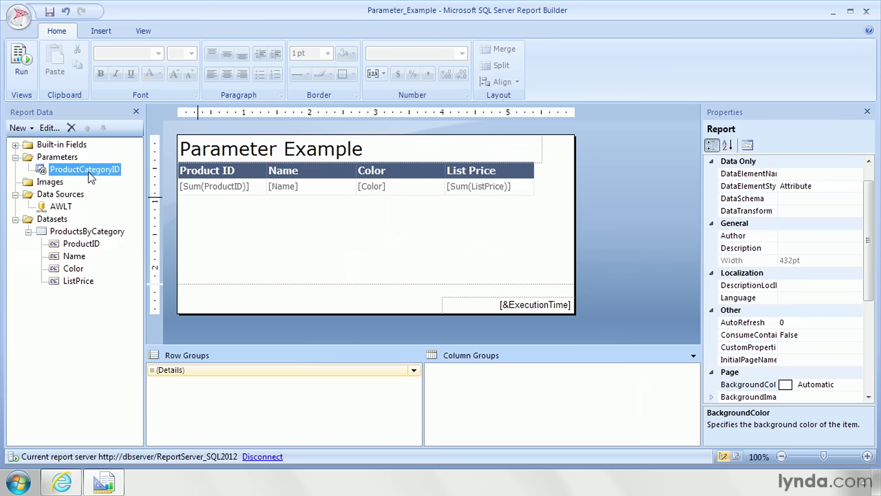
double_click(51, 172)
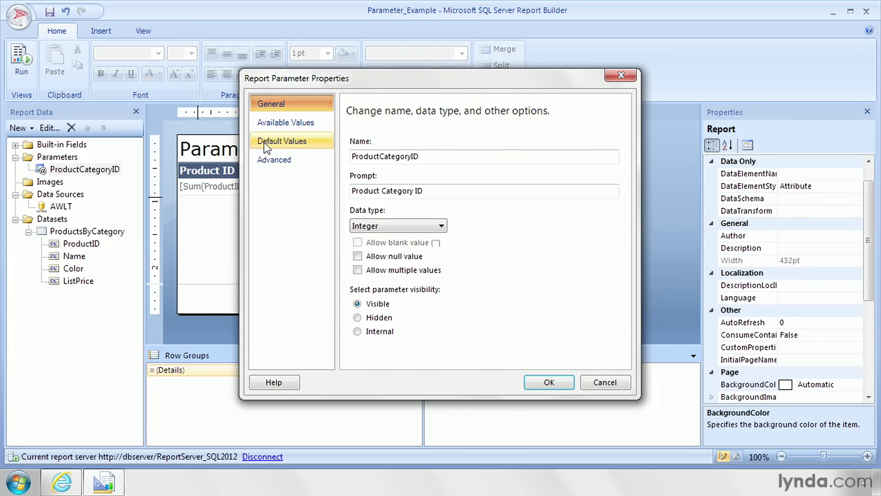
click(403, 226)
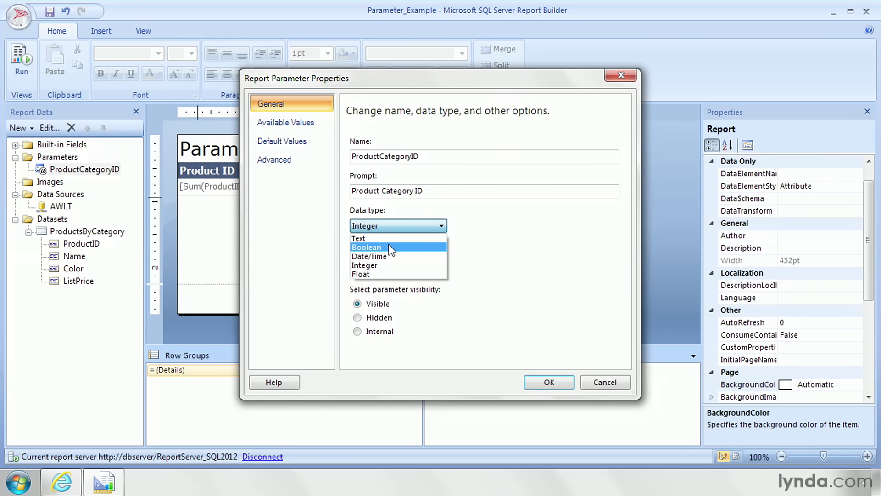
click(410, 224)
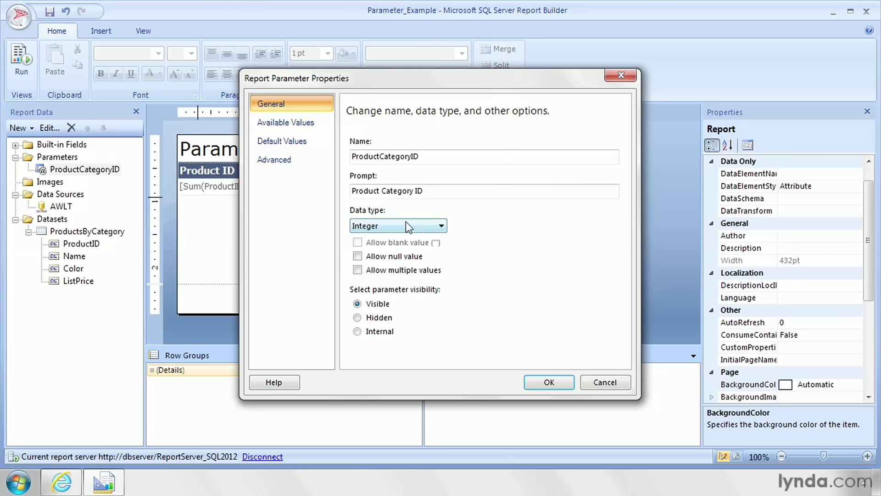
click(285, 123)
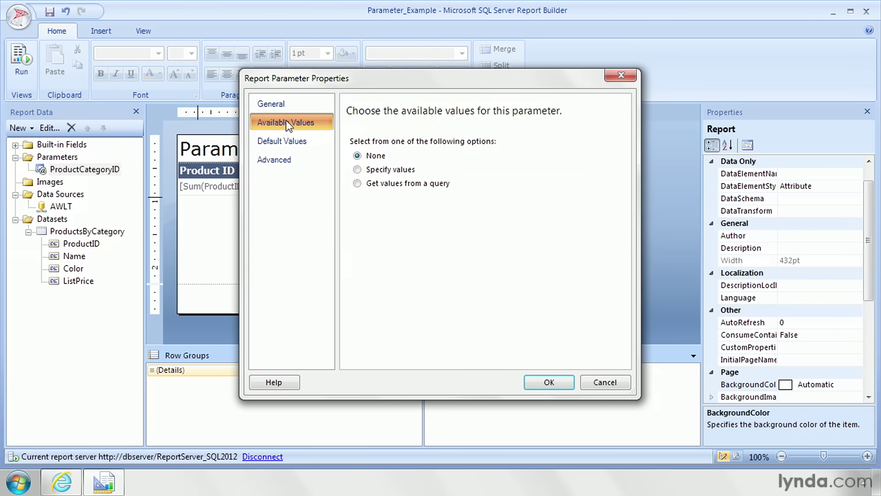
click(358, 170)
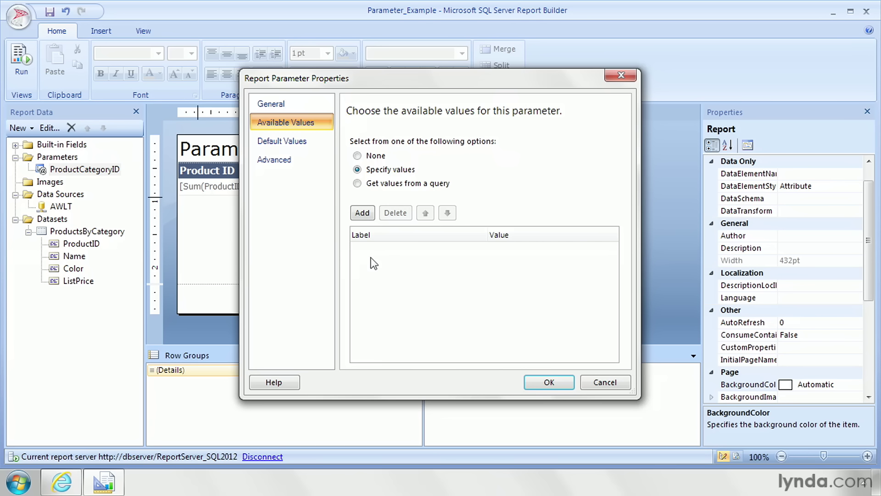
click(358, 183)
click(613, 227)
click(456, 196)
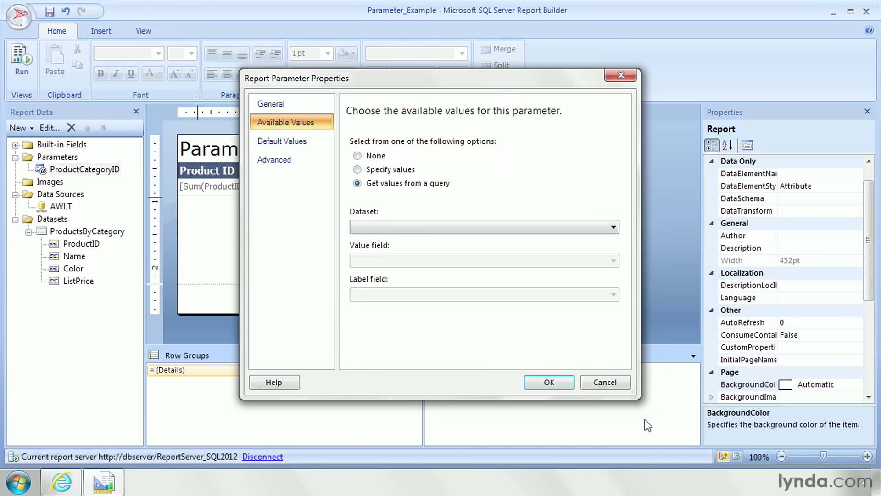
click(605, 382)
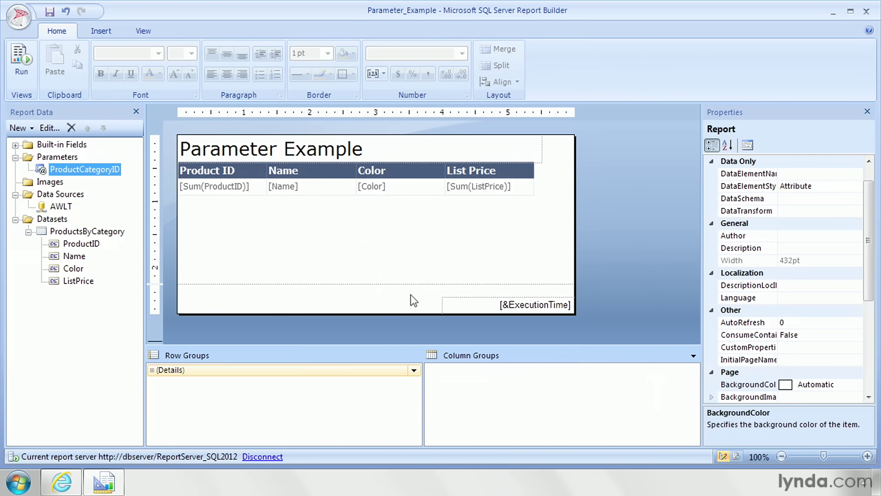
Step: Add a dataset named CategoryNamesAndNumbers, embedded in the report and using the AWLT data source
right_click(49, 221)
click(79, 228)
text(CategoryNamesAndNumbers)
click(390, 137)
click(398, 178)
click(384, 188)
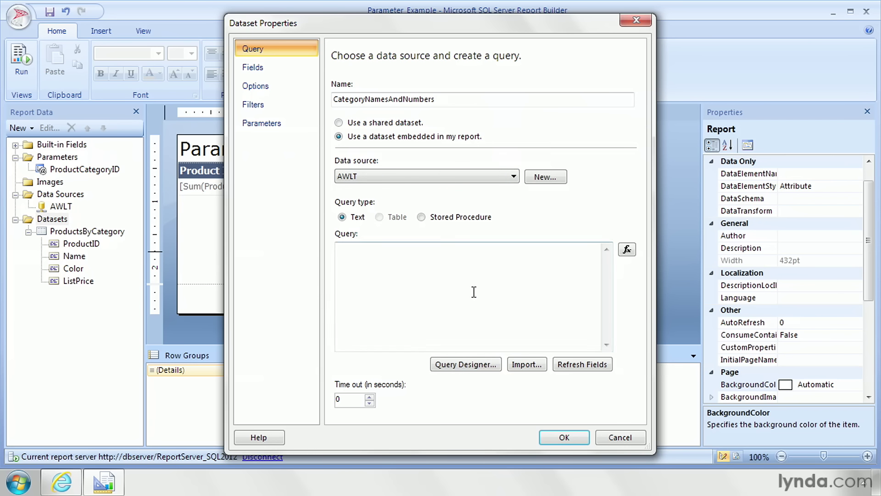
Step: Build the dataset's query from the ProductCategoryID and Name fields of the SalesLT ProductCategory table, and save the dataset
click(476, 364)
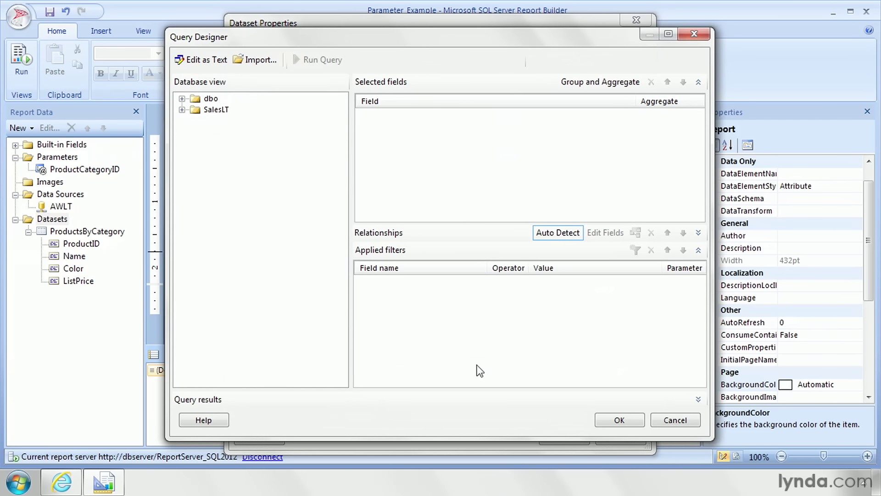
click(182, 110)
click(195, 121)
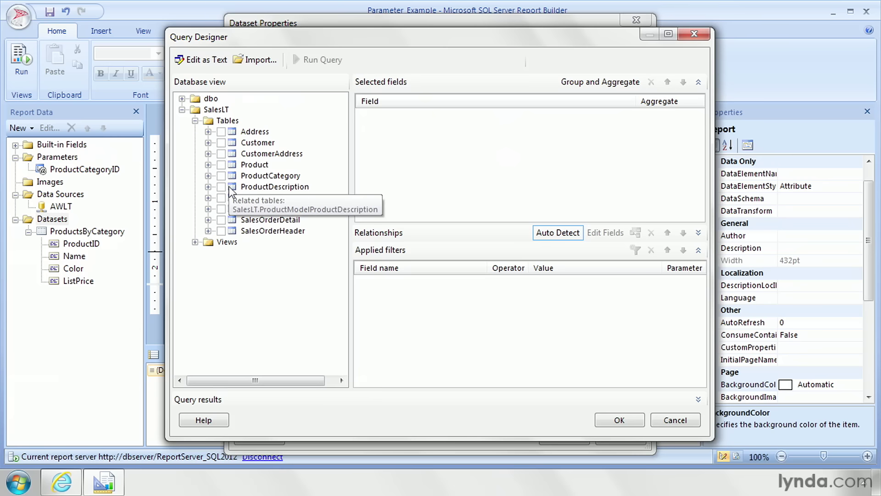
click(208, 176)
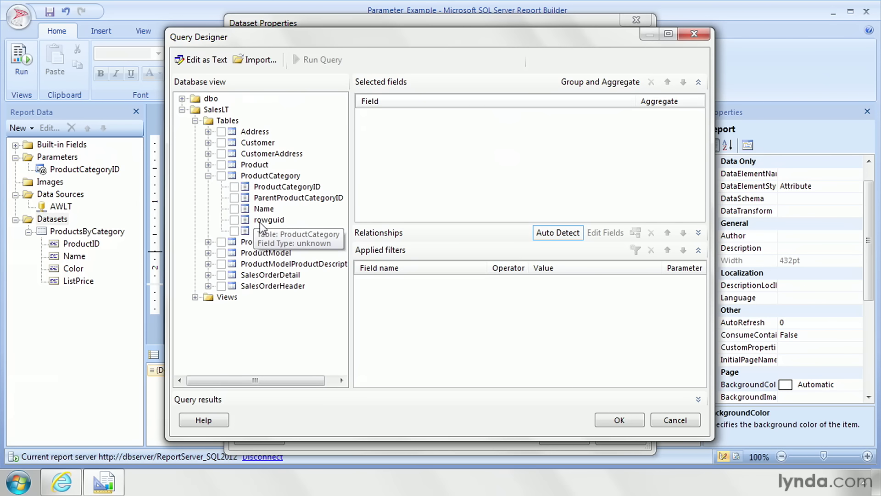
click(234, 187)
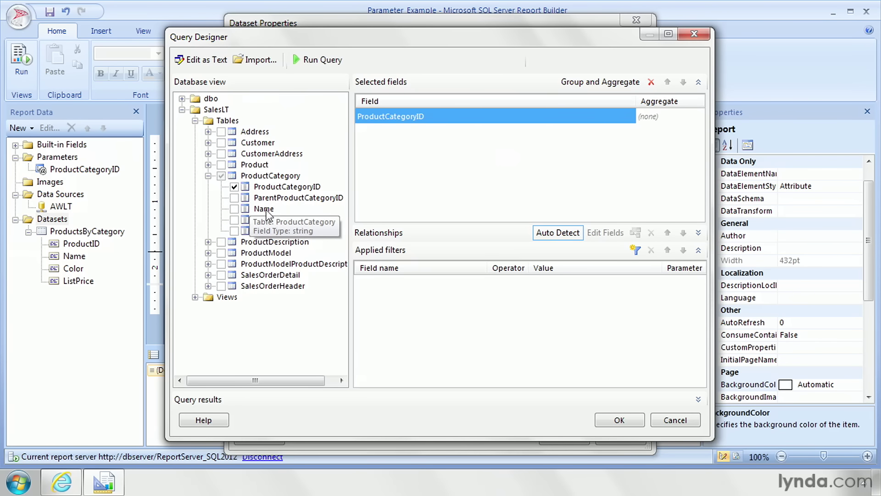
click(234, 209)
click(619, 420)
click(576, 441)
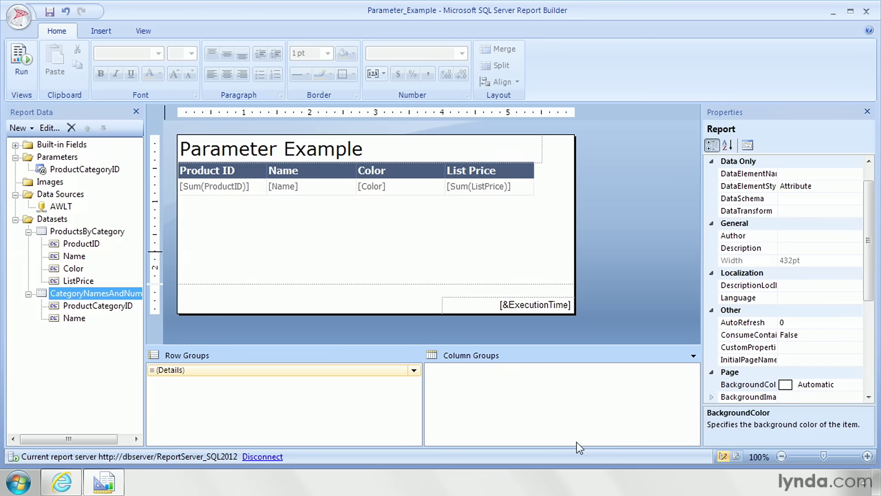
Step: Set the ProductCategoryID parameter to get its available values from a query on the CategoryNamesAndNumbers dataset
click(106, 171)
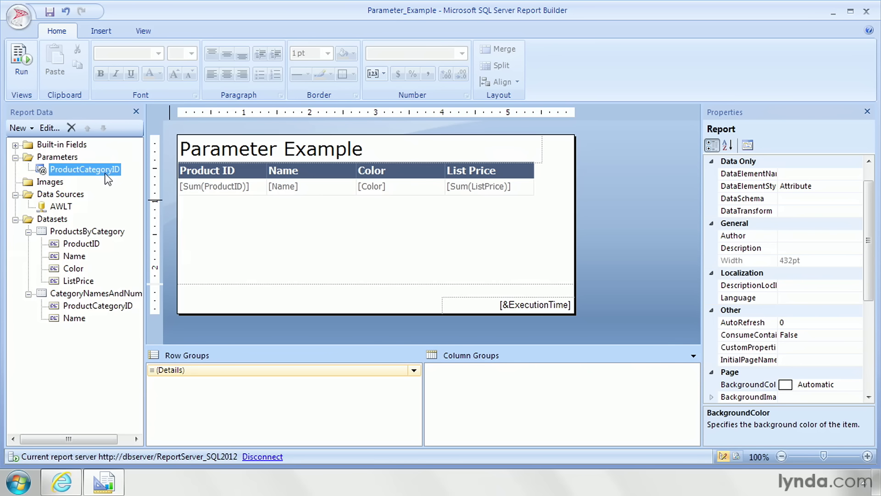
double_click(42, 170)
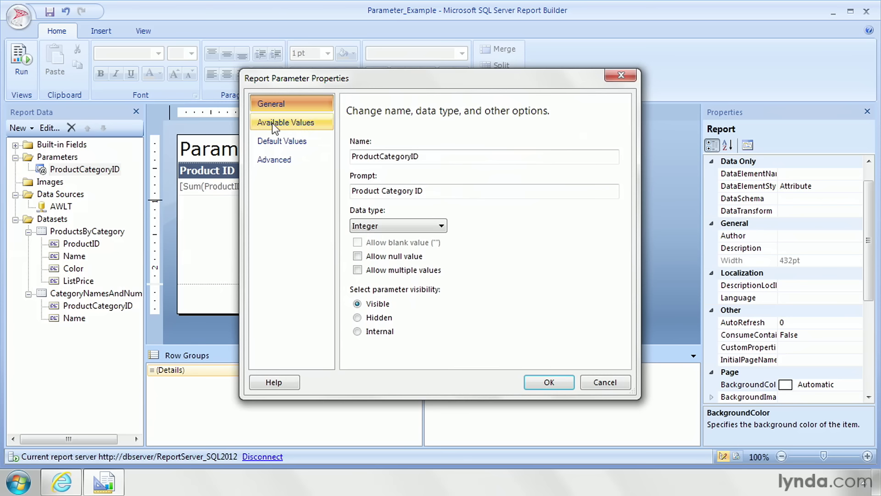
click(279, 125)
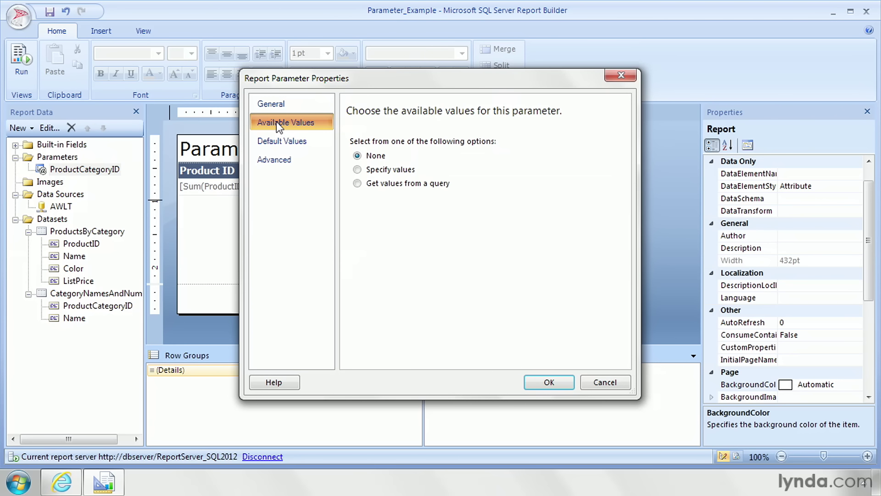
click(357, 183)
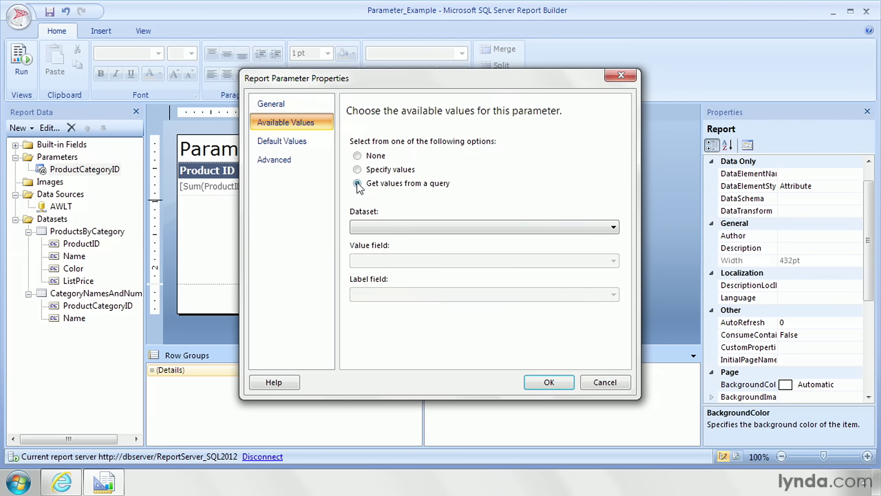
click(459, 227)
click(406, 248)
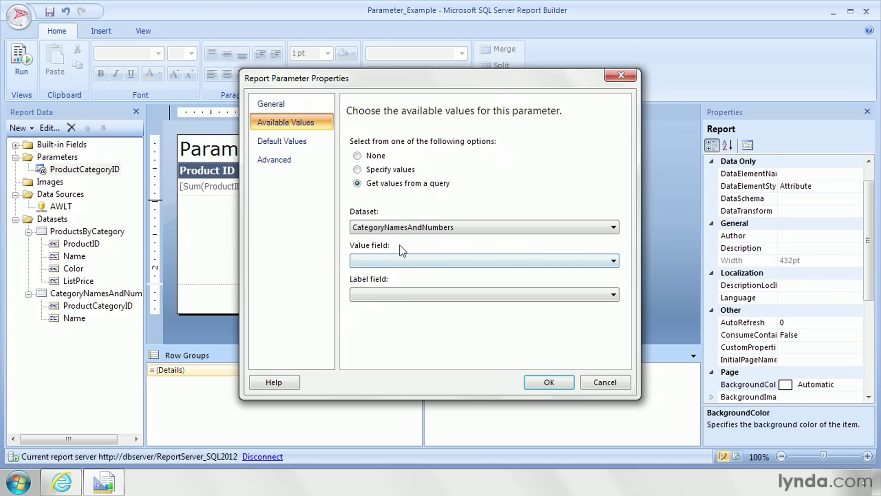
Step: Use ProductCategoryID as the value field and Name as the label field, review the default and advanced settings, and apply the parameter changes
click(398, 261)
click(398, 270)
click(398, 294)
click(399, 312)
click(294, 142)
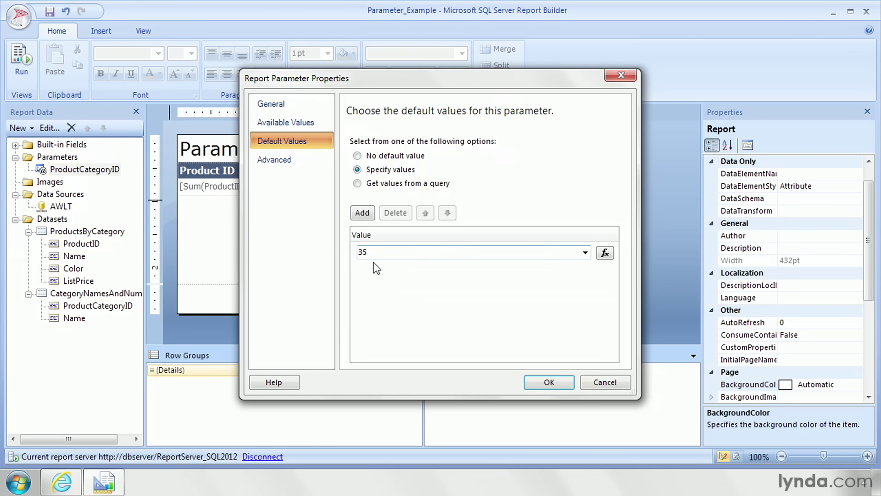
click(274, 159)
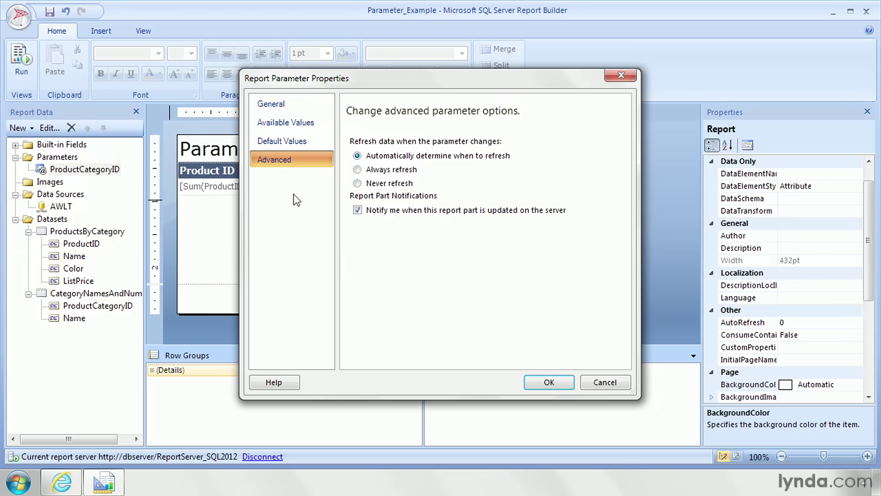
click(552, 384)
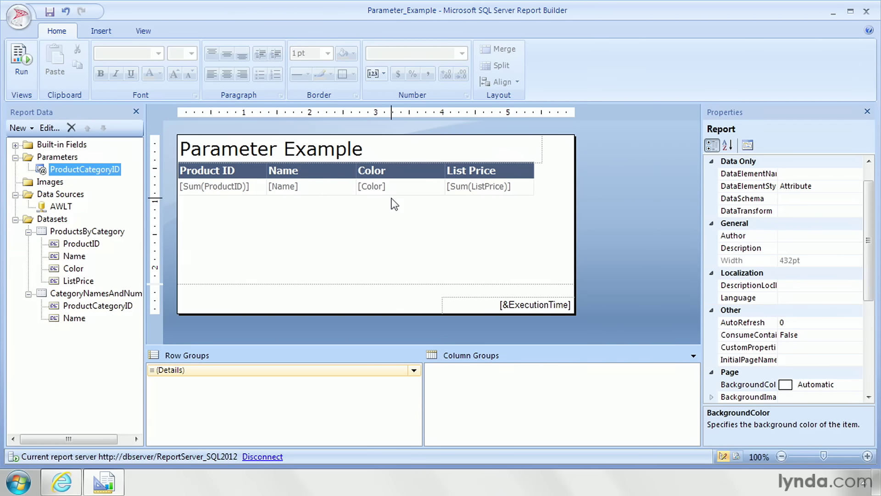
Step: Run the report and view its results for the Jerseys and Mountain Bikes product categories
click(20, 71)
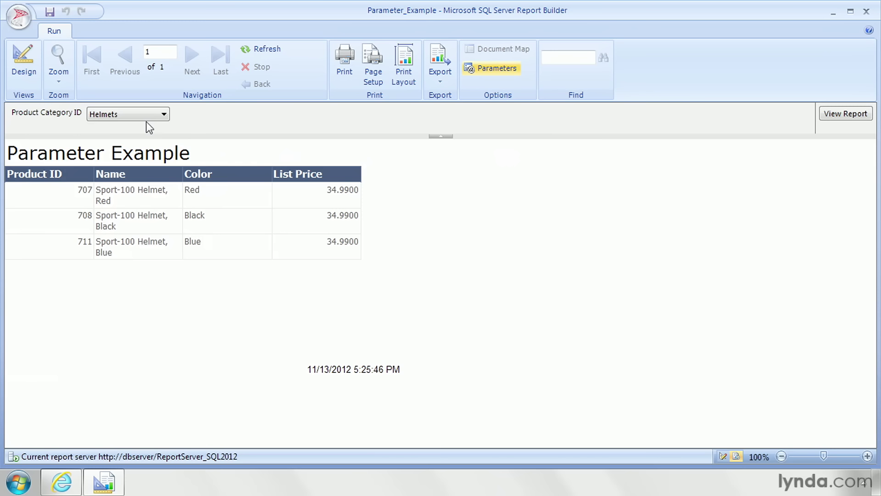
click(162, 114)
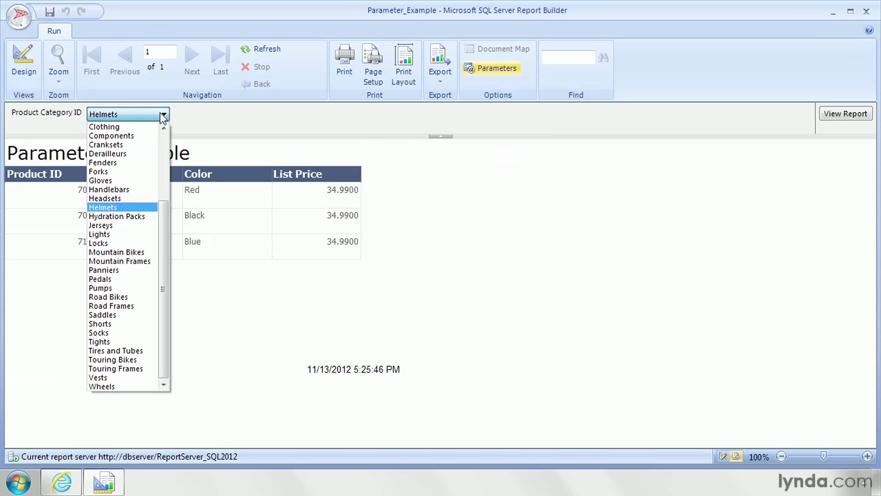
drag(164, 244, 172, 266)
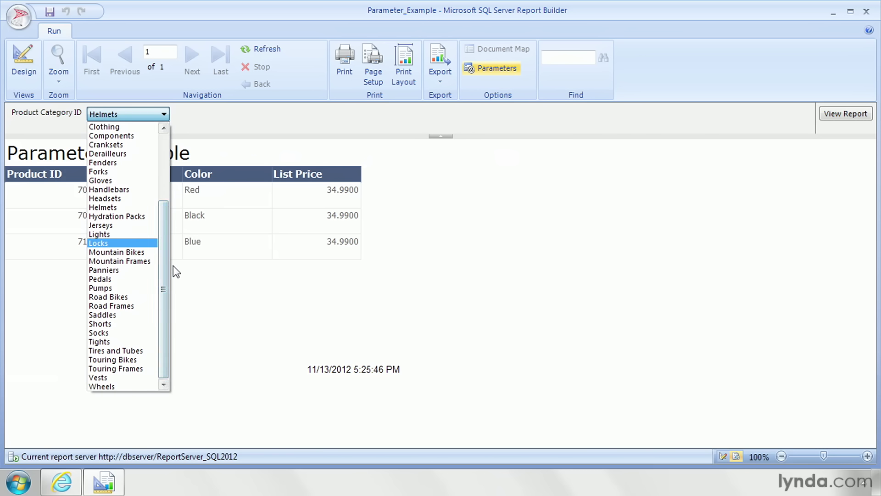
click(111, 223)
click(837, 115)
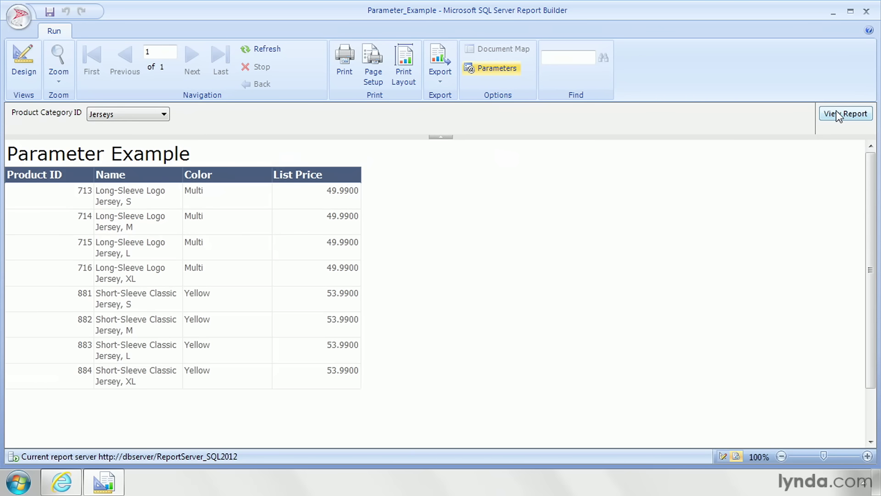
click(140, 115)
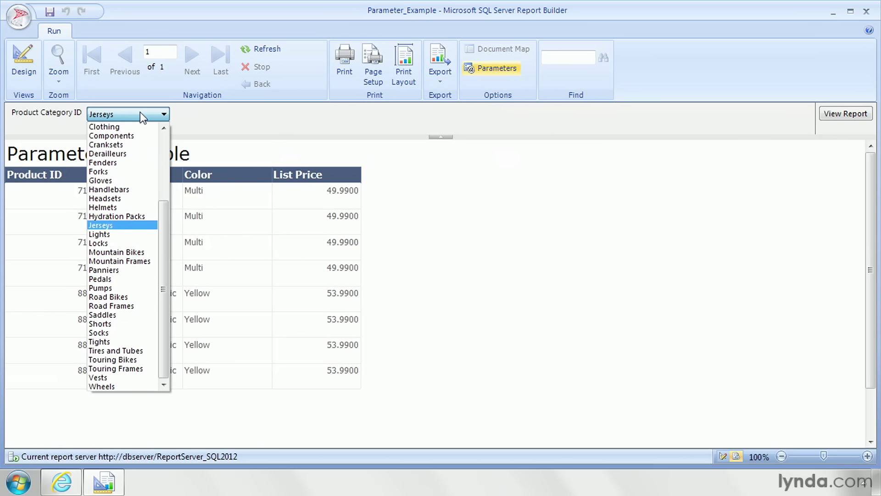
click(140, 252)
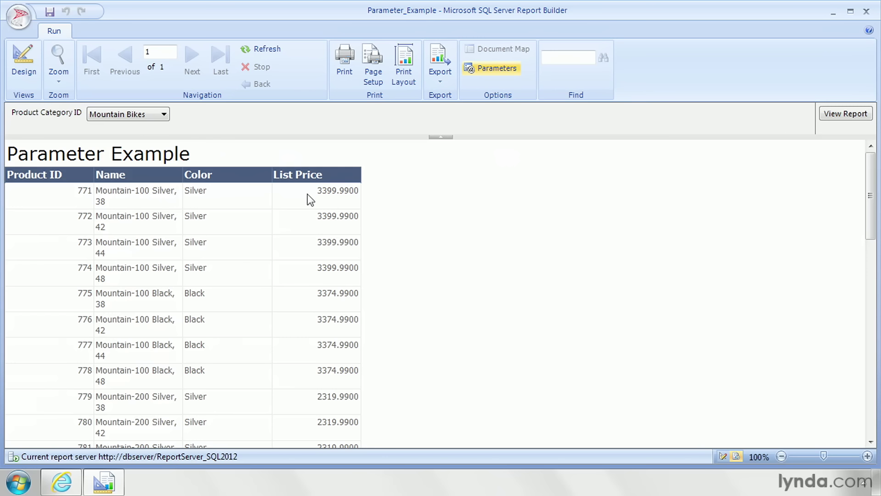
Step: Return to design view, narrow the table's Product ID column to about 1.1 in and widen the Name column to about 2.2 in
click(28, 62)
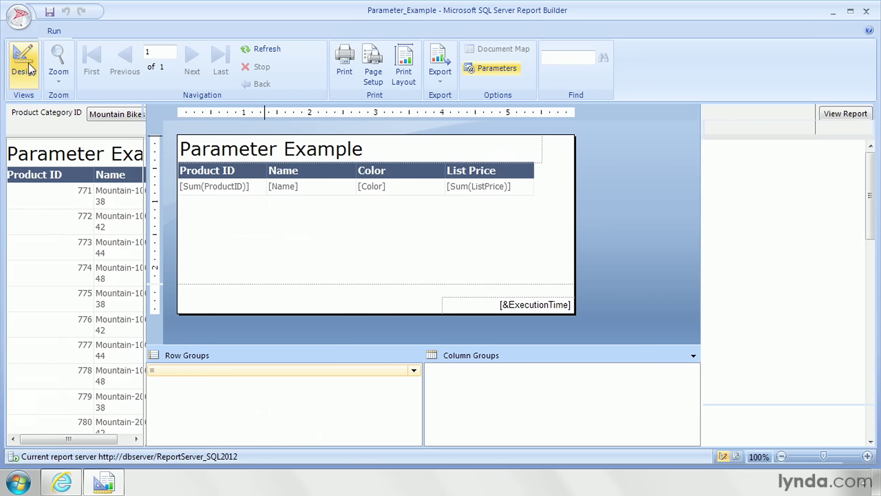
click(267, 169)
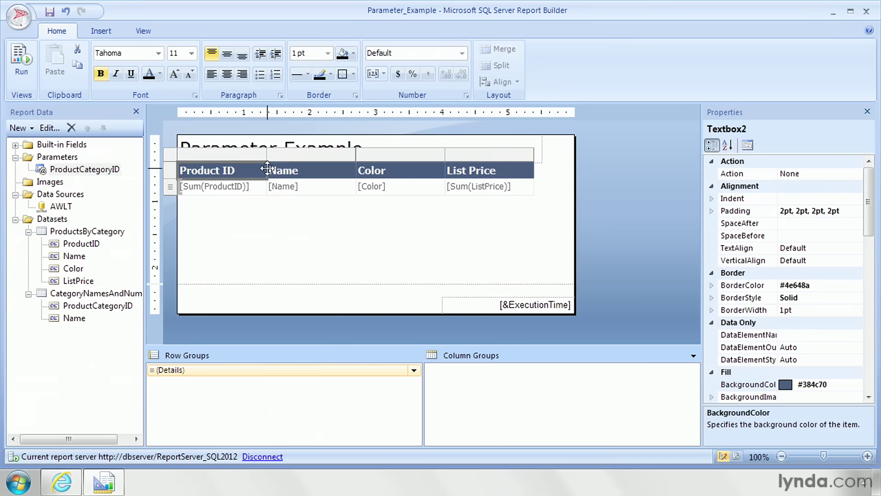
drag(268, 169, 252, 155)
drag(342, 154, 396, 155)
Step: Format the summed ListPrice value in the table's List Price detail cell as Currency
click(521, 186)
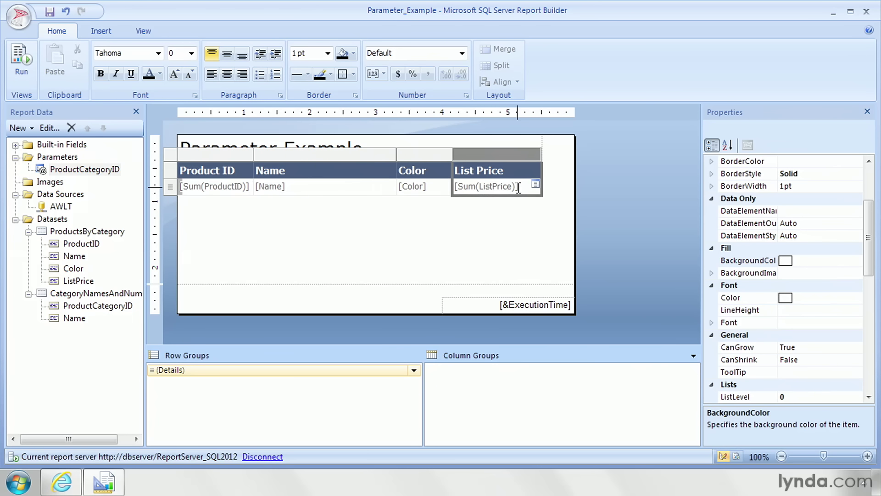
click(518, 187)
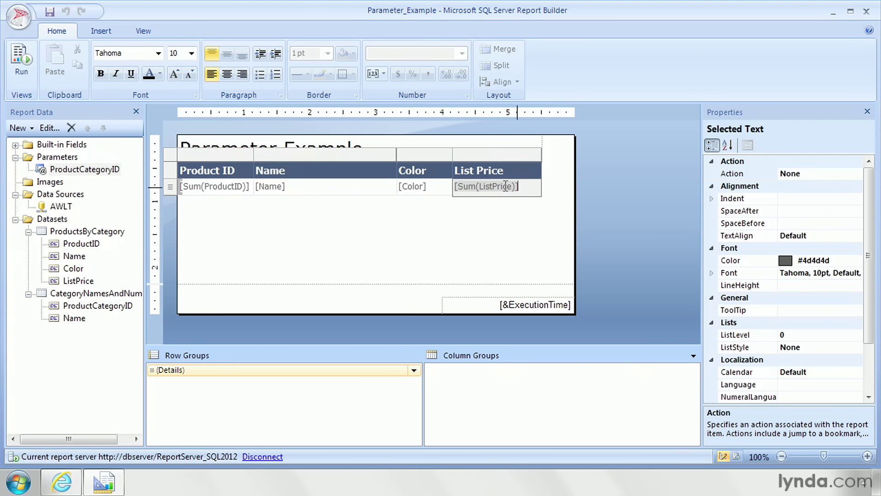
click(491, 187)
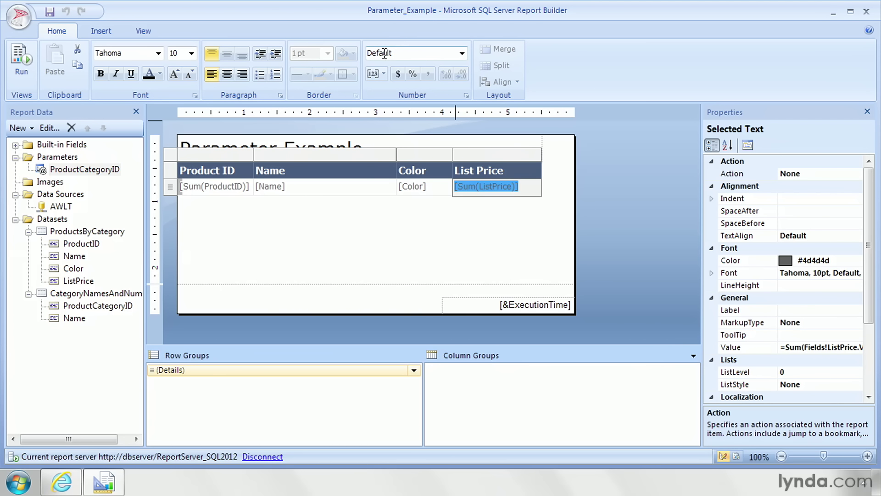
click(461, 54)
click(436, 83)
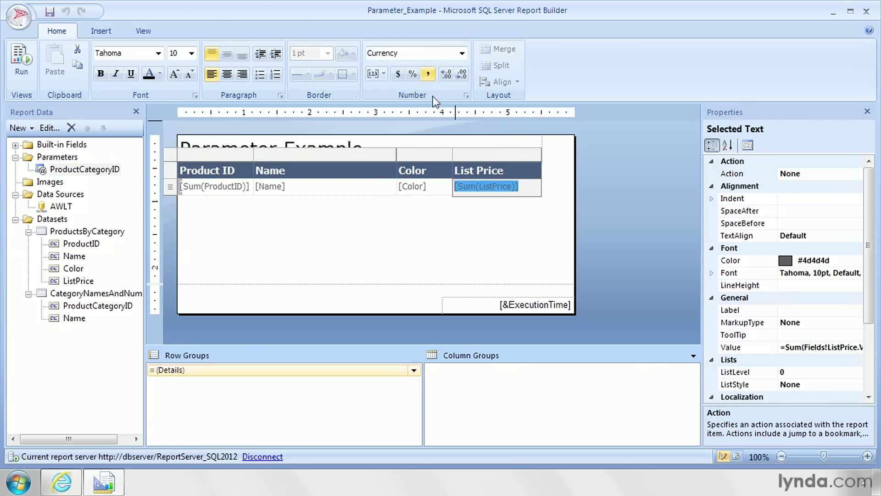
Step: Run the report and view its results for the Helmets and Mountain Bikes product categories
click(21, 62)
click(135, 114)
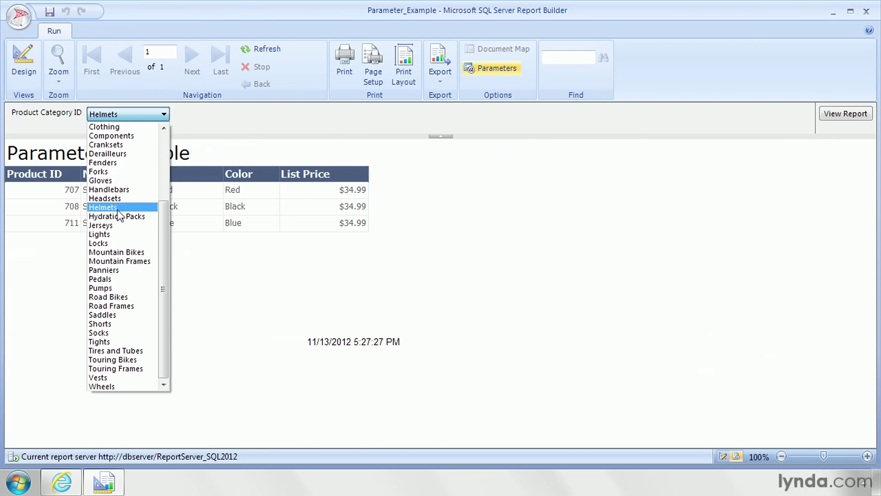
click(123, 221)
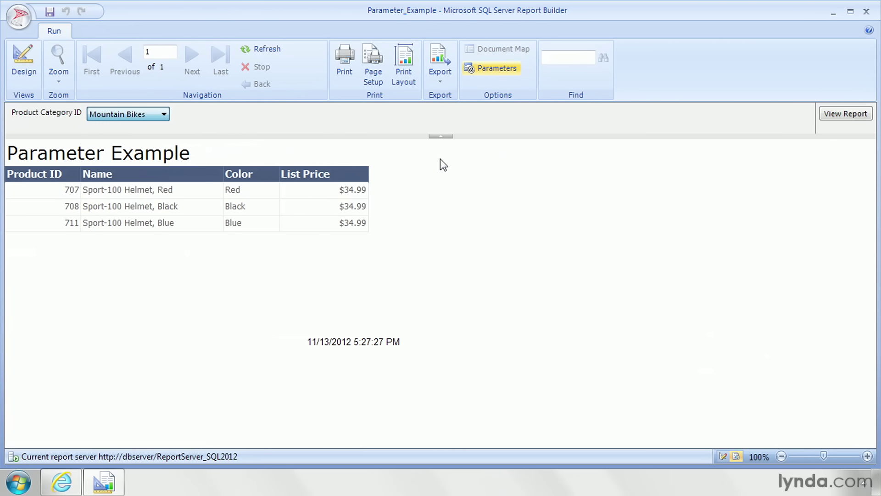
key(Return)
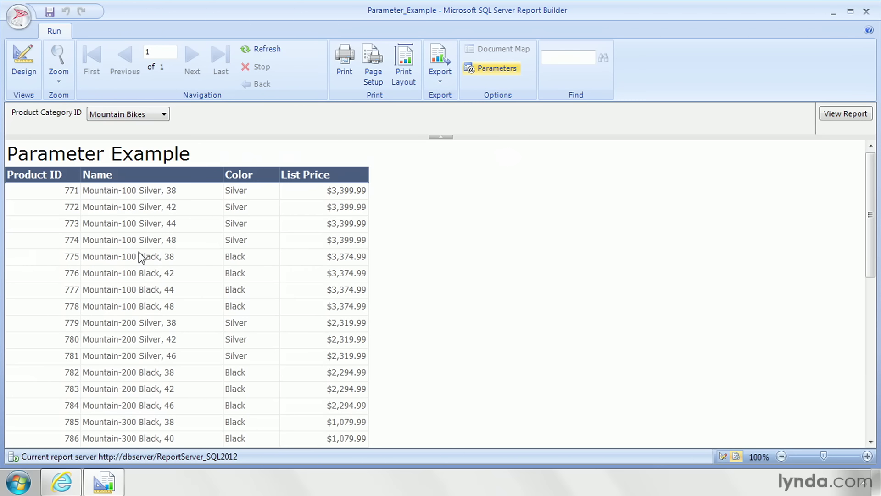
Step: Return to design view and open the properties of the ProductCategoryID parameter
click(27, 67)
double_click(68, 171)
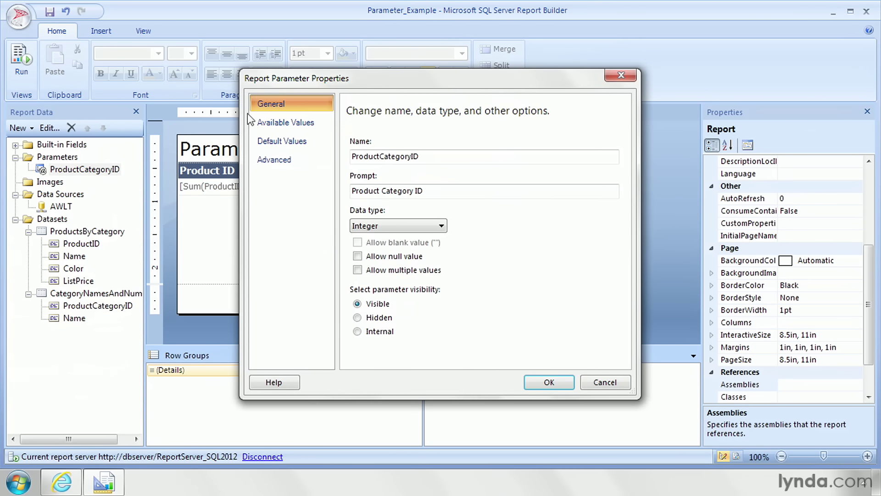